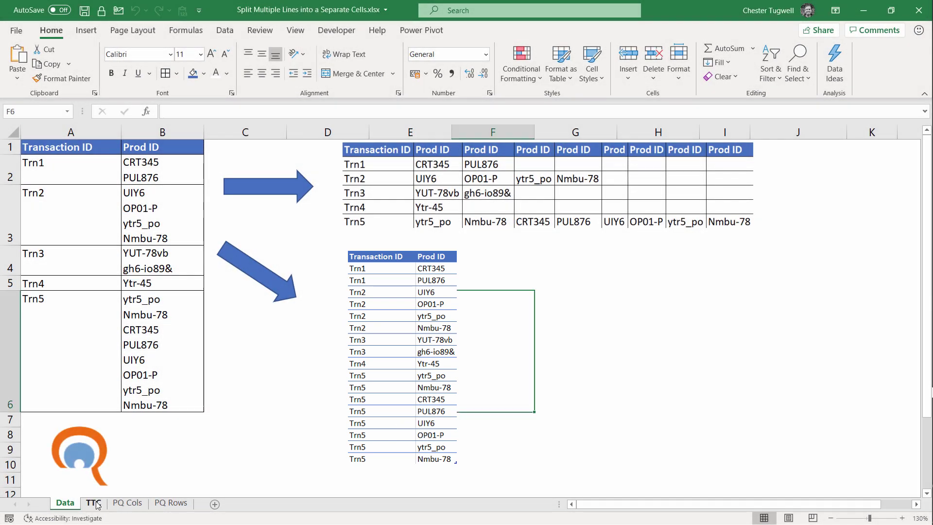
Start Text to Columns on the multi-line Prod ID cells B2:B6 of the TTC sheet.
left_click(95, 503)
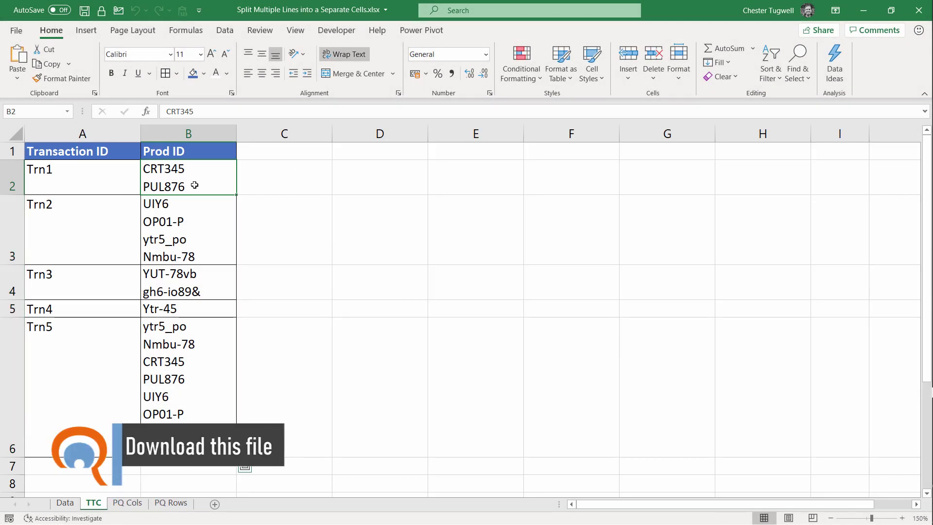
left_click_drag(179, 182, 197, 333)
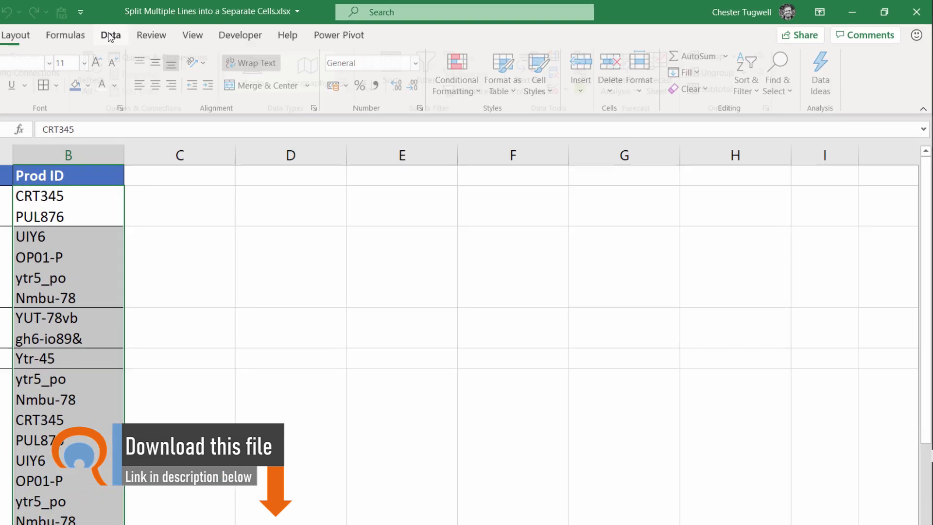
left_click(224, 29)
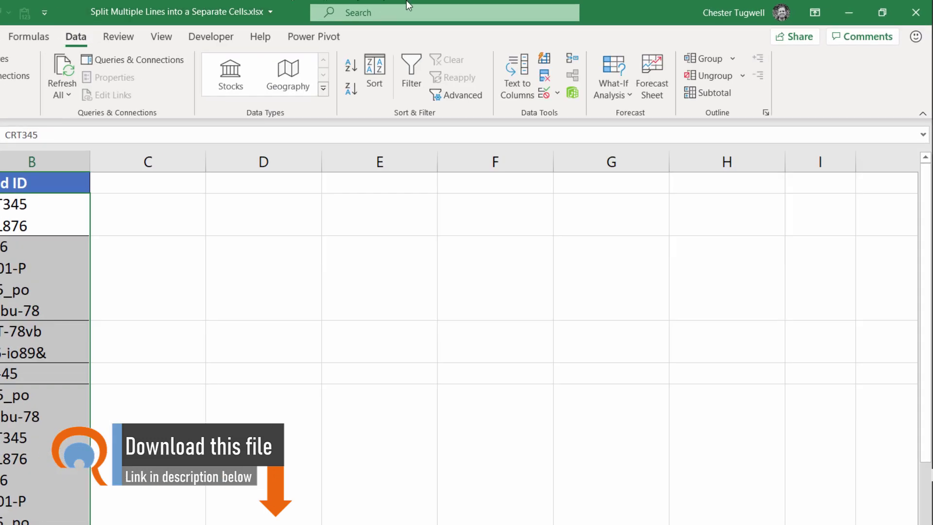
left_click(520, 82)
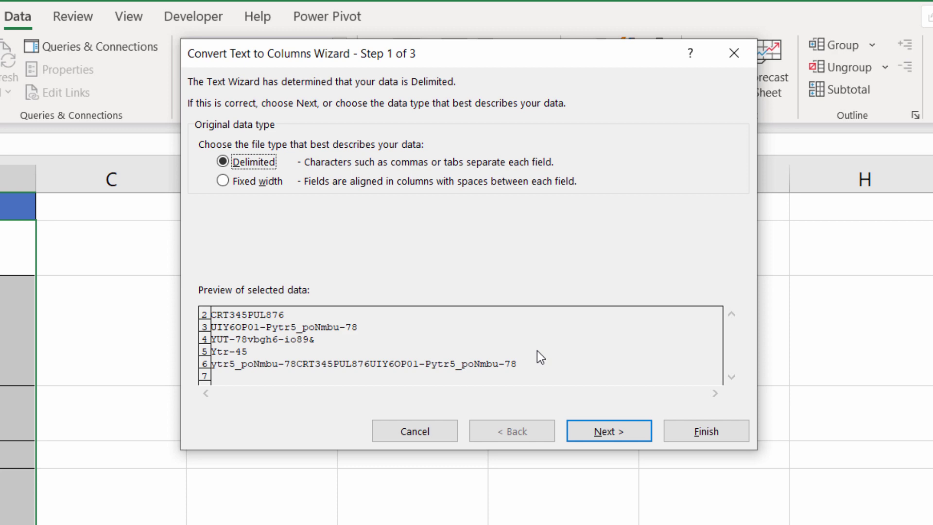
Use a line break (Ctrl+J in Other) as the delimiter and advance to the final wizard step.
left_click(595, 432)
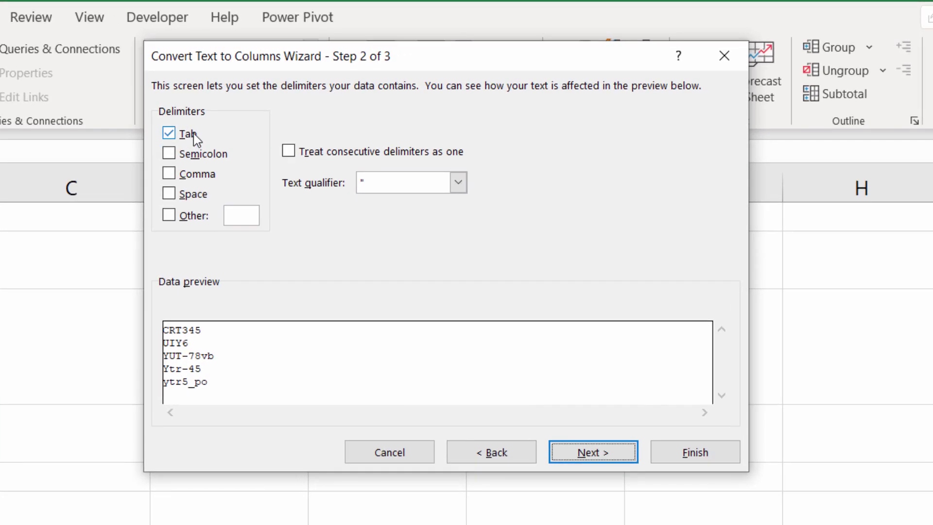
left_click(168, 216)
key("ctrl+j")
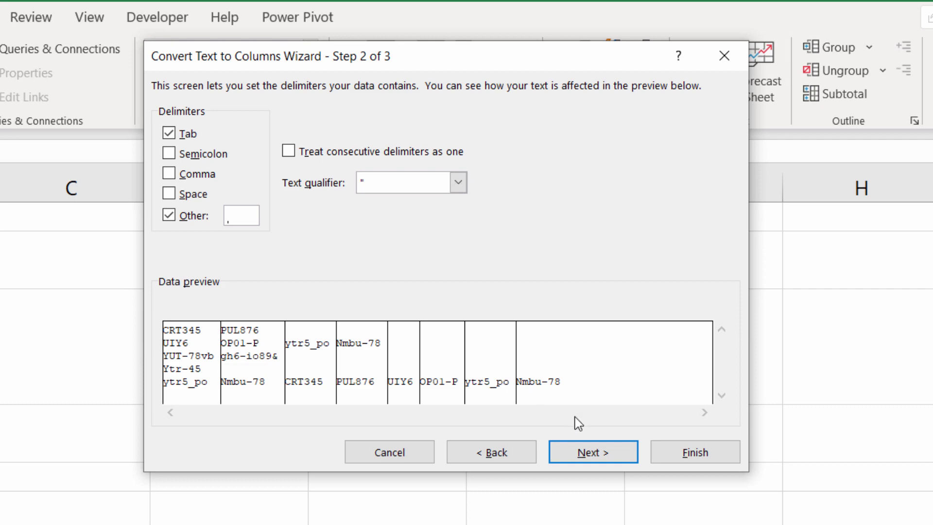
left_click(588, 446)
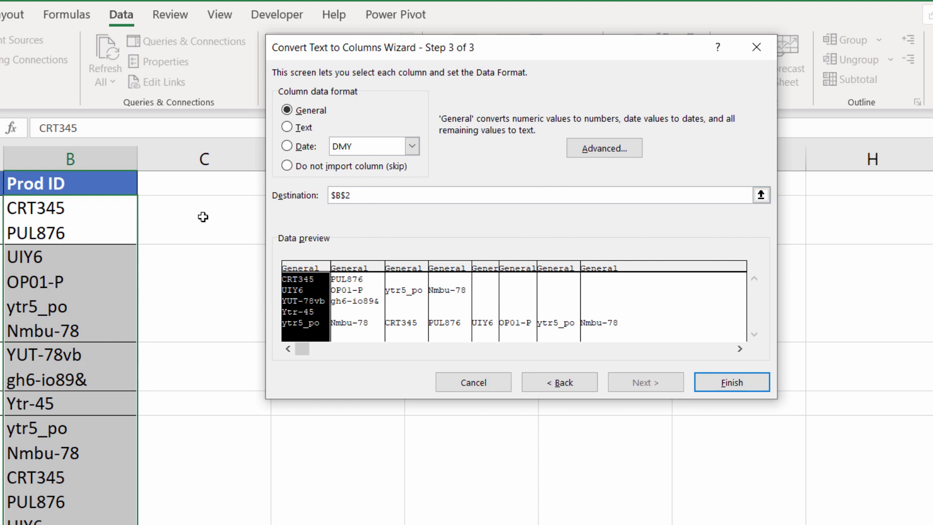
Keep the destination at $B$2 and finish, spreading each Prod ID across columns B to I.
left_click_drag(348, 196, 309, 191)
left_click(200, 231)
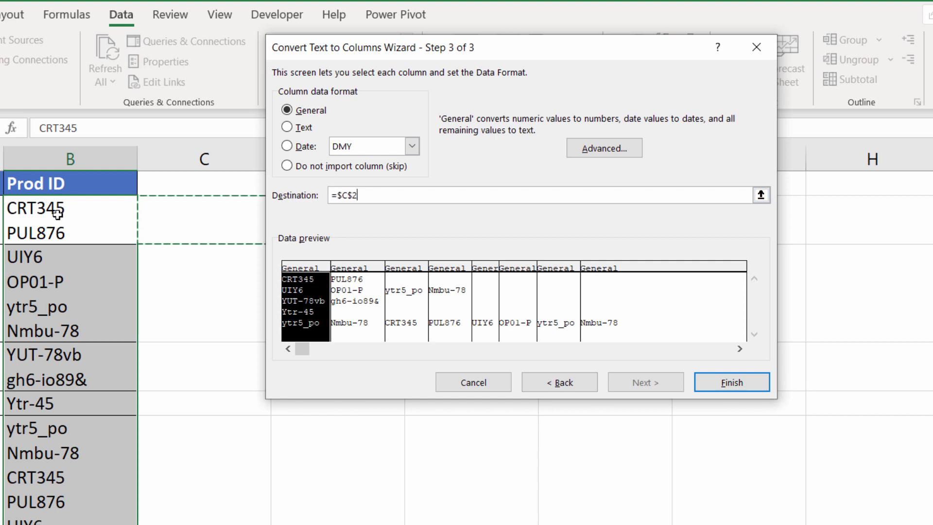
left_click(57, 213)
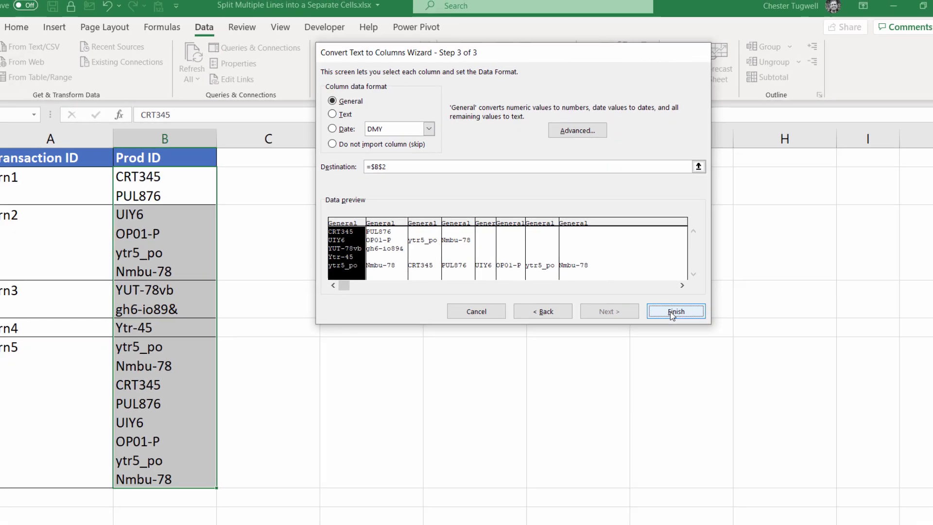
left_click(670, 312)
left_click_drag(83, 150, 88, 357)
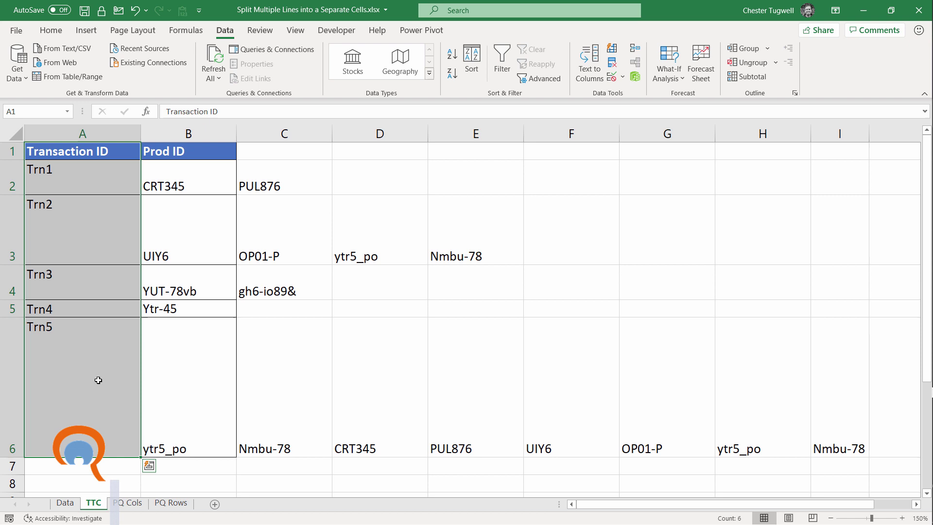
Paint column A's formatting onto C1:I6 and fill the Prod ID header across B1 to I1.
left_click(50, 30)
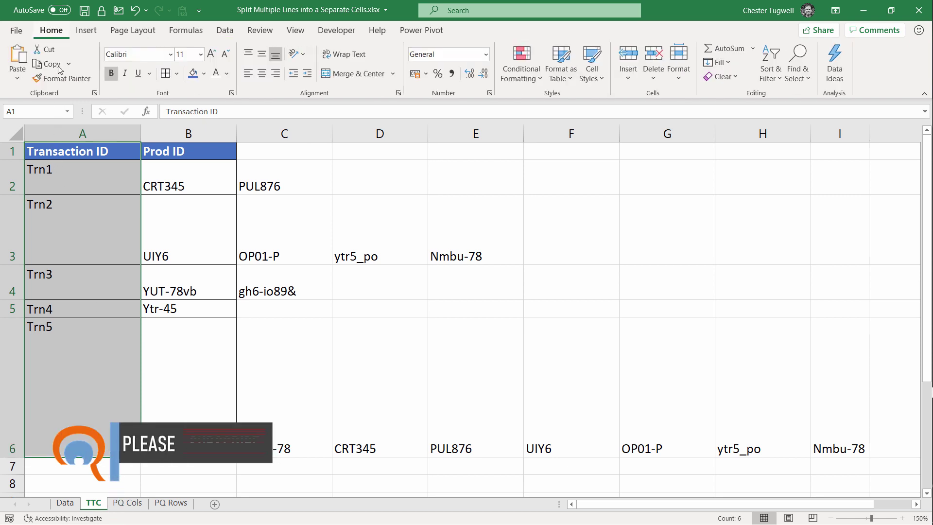
left_click(62, 79)
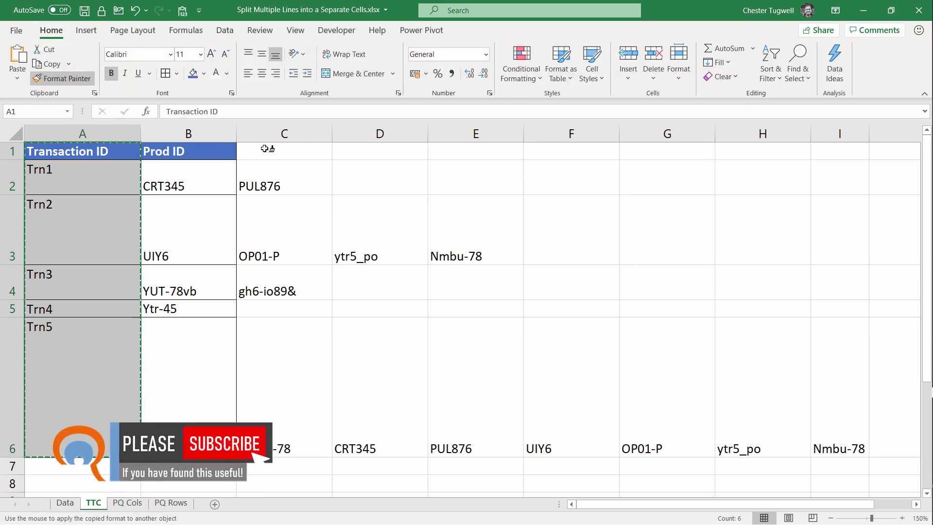
left_click_drag(268, 148, 843, 377)
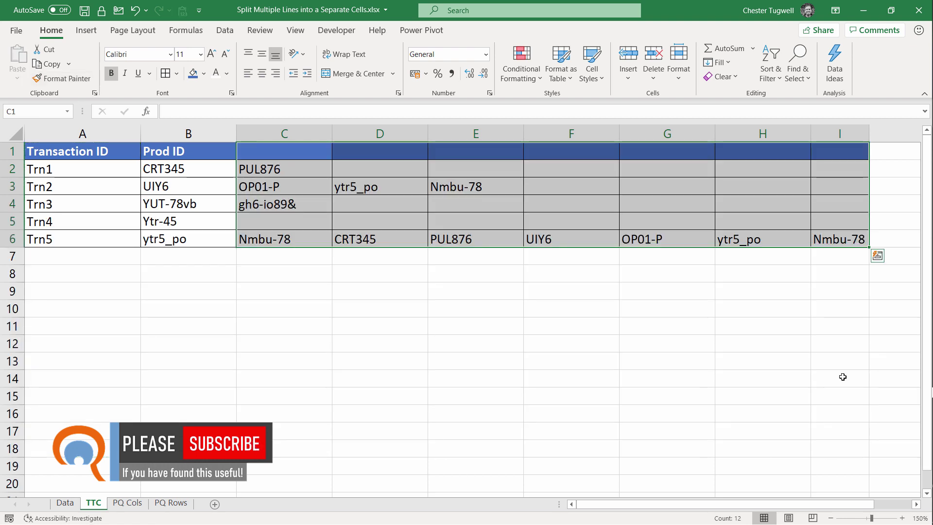
left_click(191, 154)
left_click_drag(236, 159, 839, 152)
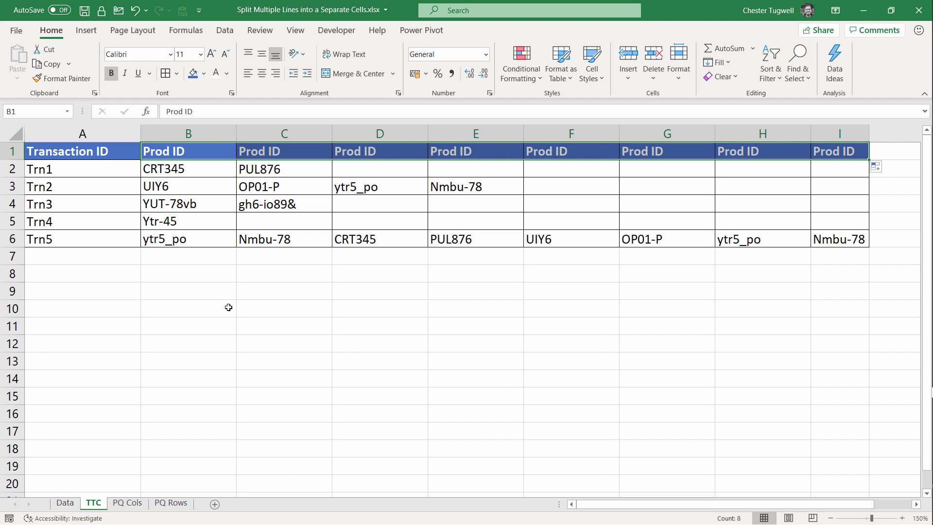
Switch to the PQ Cols sheet and show the Data tools.
left_click(124, 505)
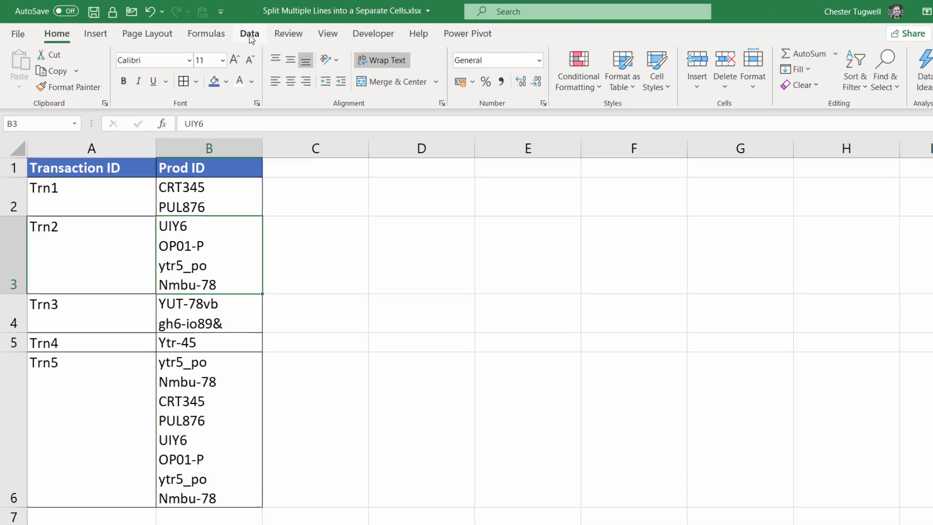
left_click(224, 31)
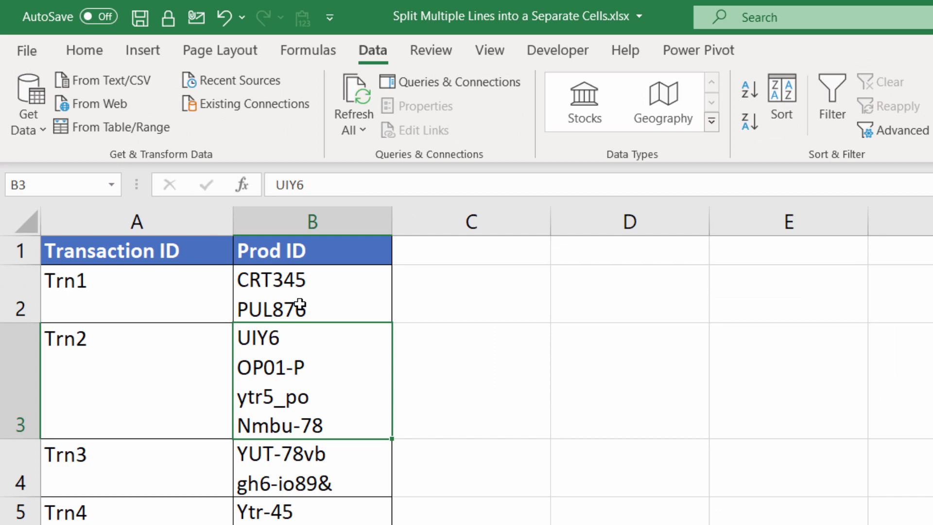
Create a table with headers from A1:B6 via From Table/Range and load it into Power Query.
left_click(98, 132)
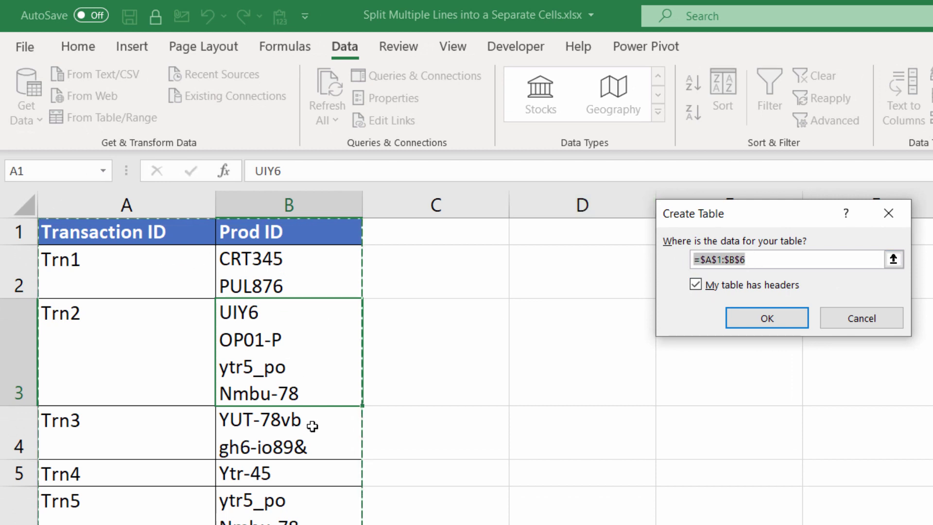
left_click(696, 284)
left_click(750, 314)
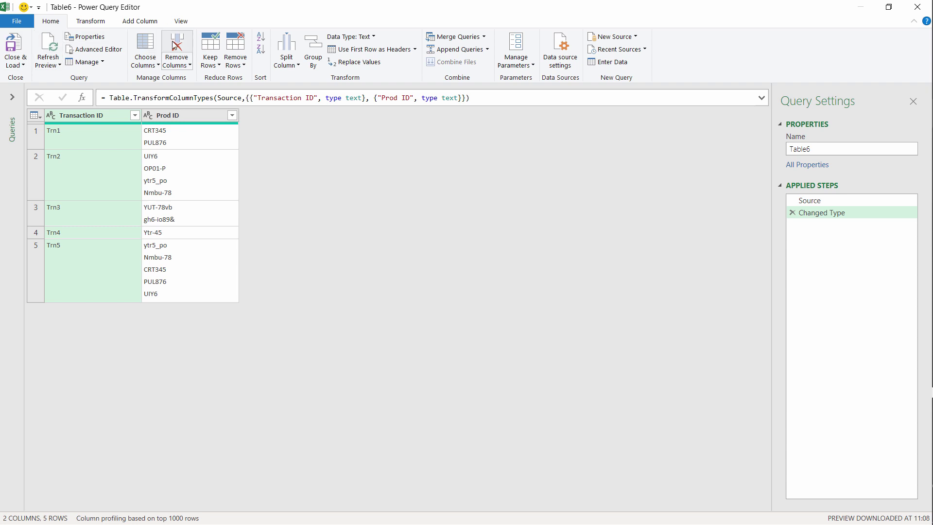
Select the Prod ID column and bring up the Split Column options.
left_click(192, 139)
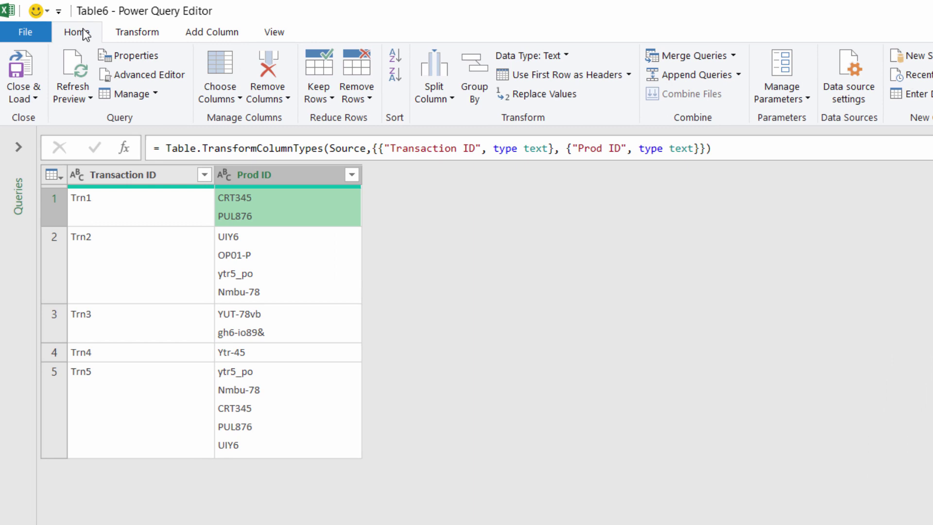
left_click(434, 93)
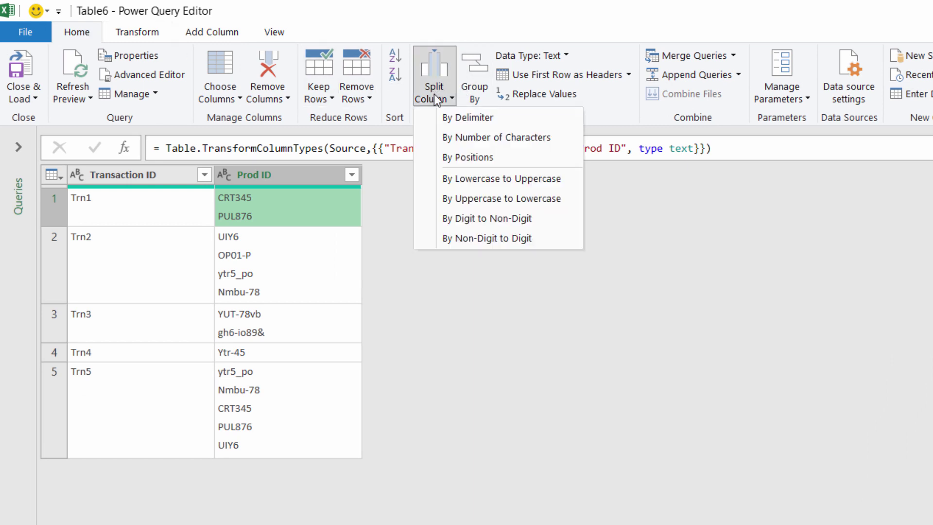
Split Prod ID by a Line Feed special character into Prod ID.1 to Prod ID.7 columns.
left_click(448, 119)
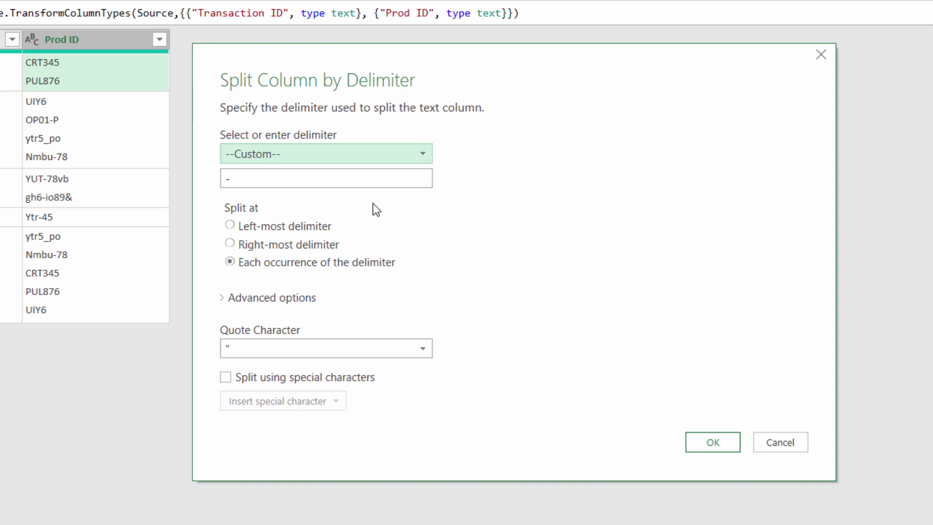
key("Tab")
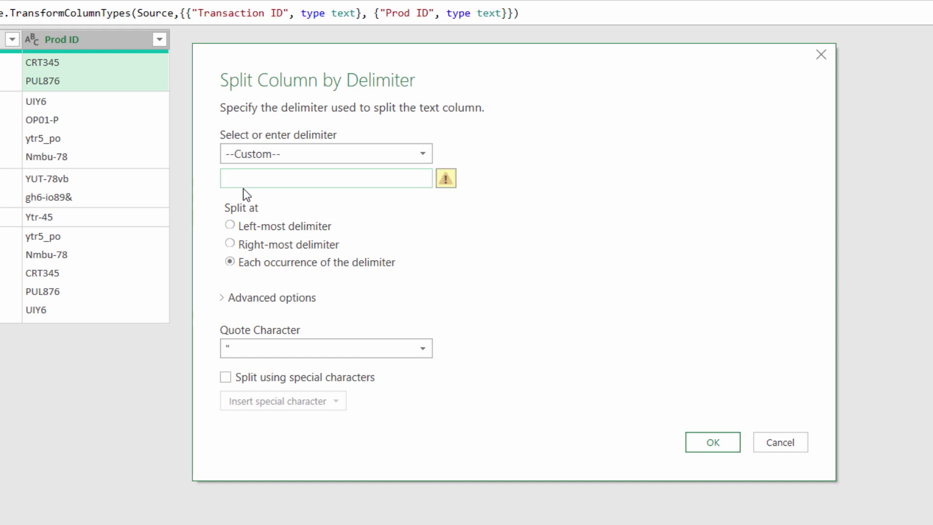
left_click(224, 299)
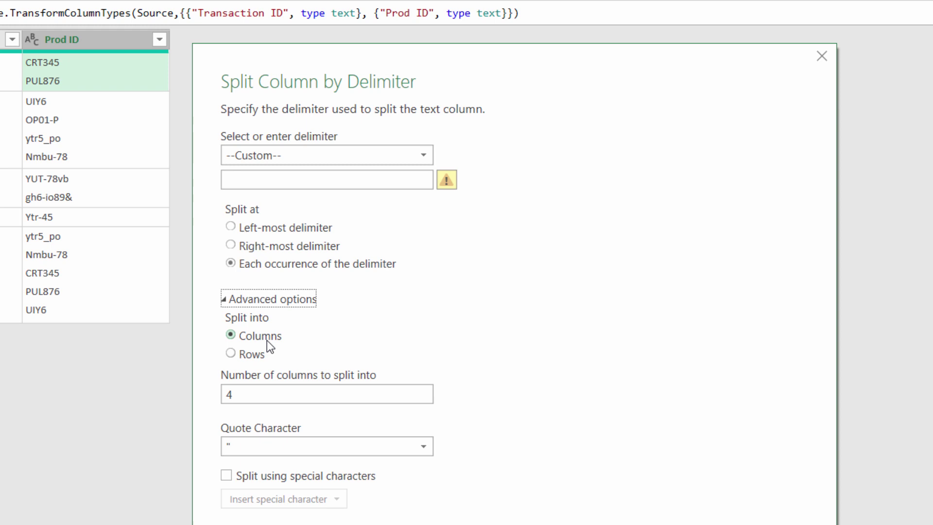
left_click(210, 443)
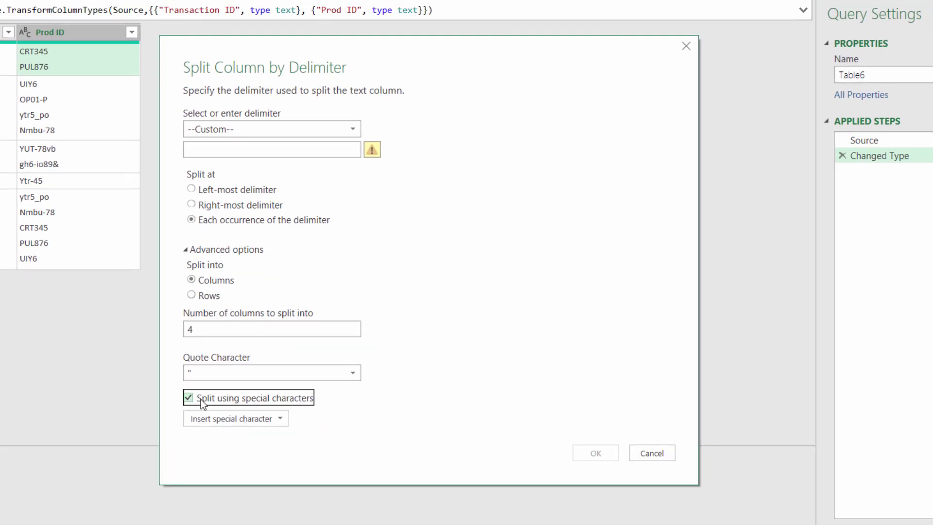
left_click(276, 416)
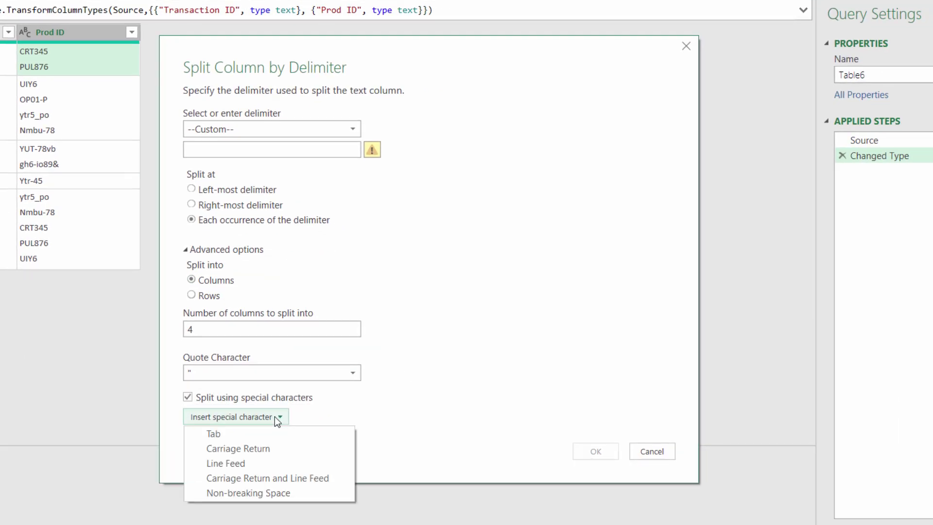
left_click(239, 464)
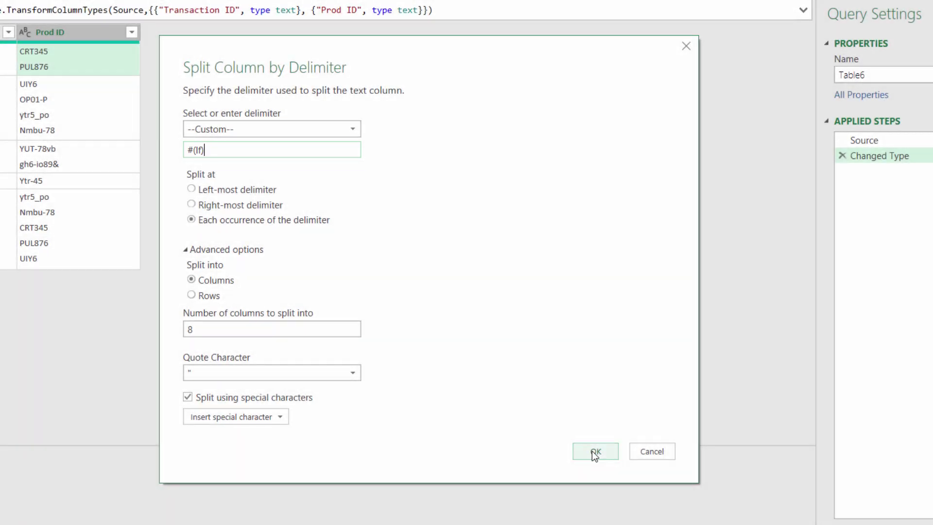
left_click(596, 452)
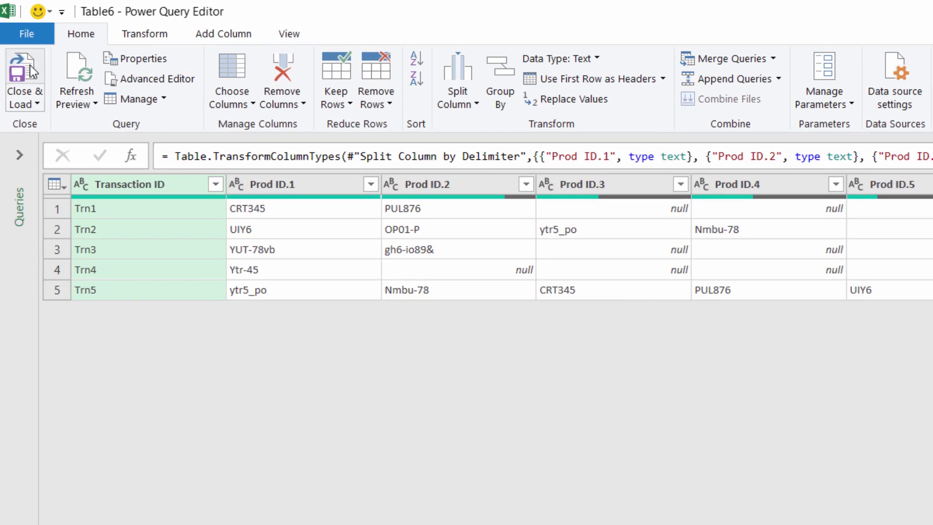
Close & Load the column-split query into a new sheet as Table6.
left_click(25, 69)
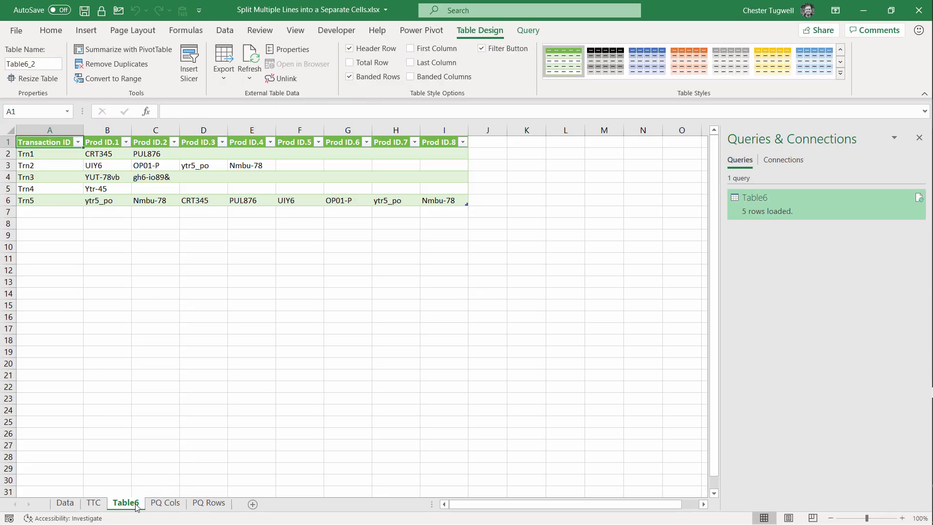
Load the PQ Rows range into Power Query as Table8 and start splitting Prod ID by delimiter.
left_click(212, 503)
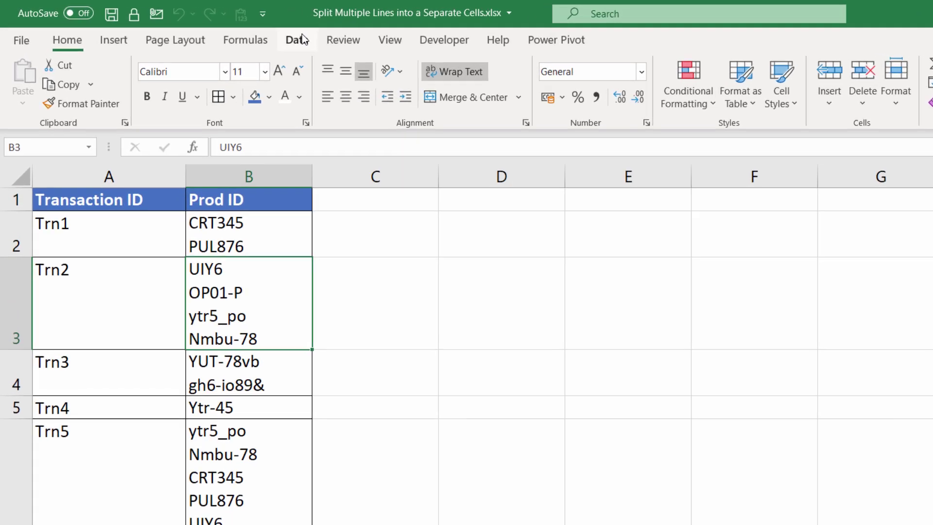
left_click(302, 40)
left_click(98, 114)
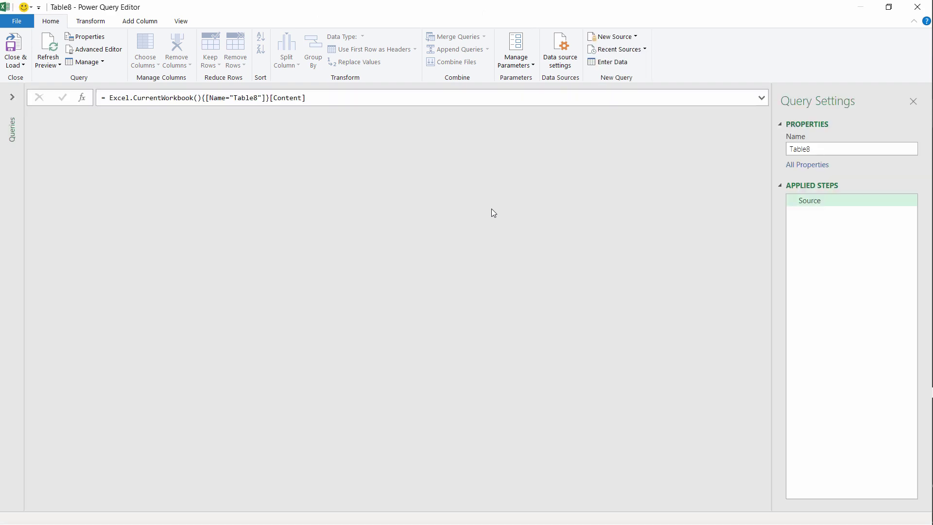
left_click(193, 137)
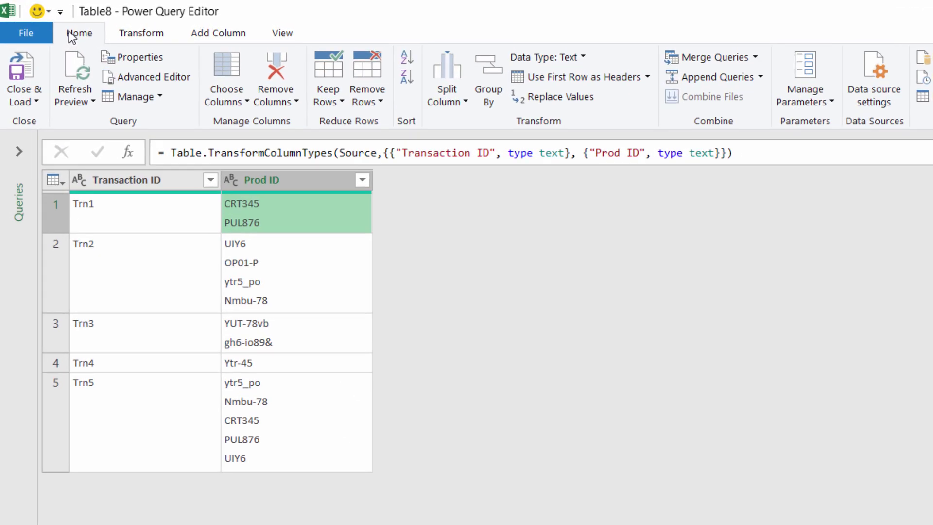
left_click(447, 91)
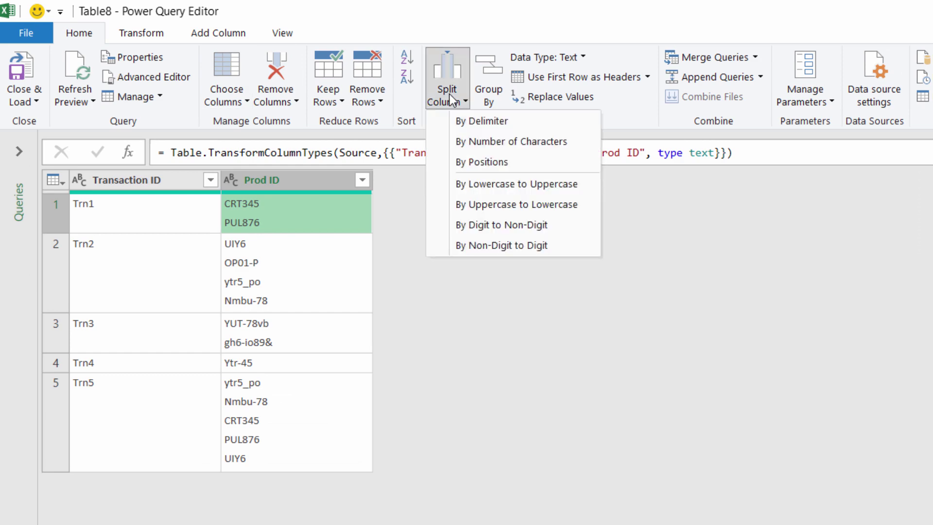
left_click(455, 125)
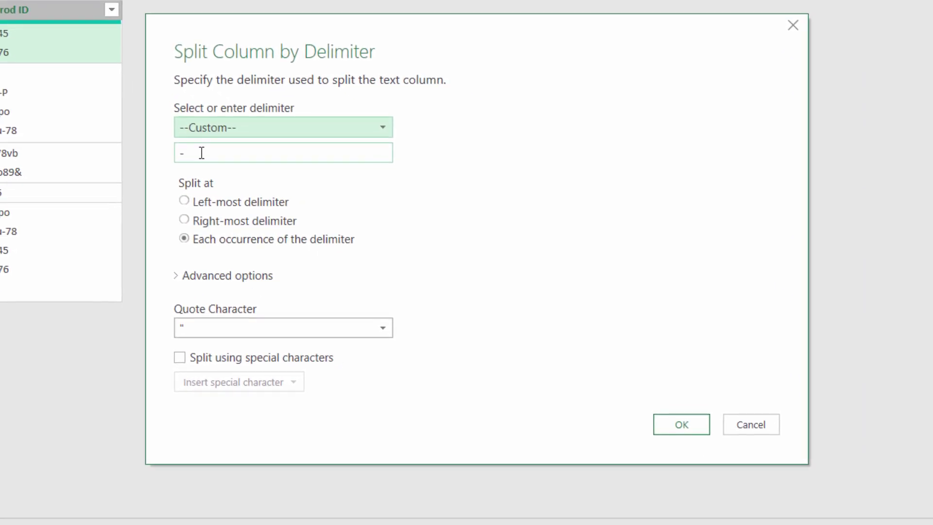
Split the Prod ID column by a Line Feed delimiter into rows, one product per row.
left_click(201, 152)
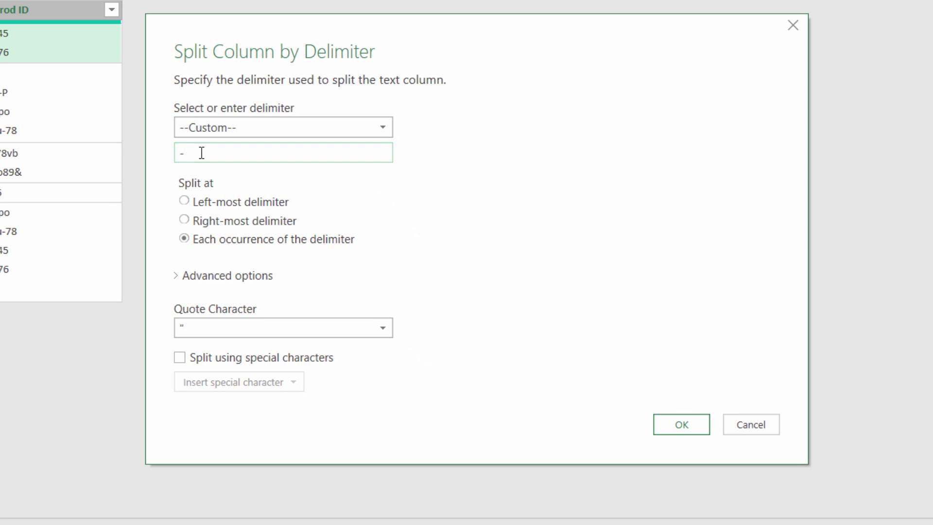
key("BackSpace")
left_click(203, 277)
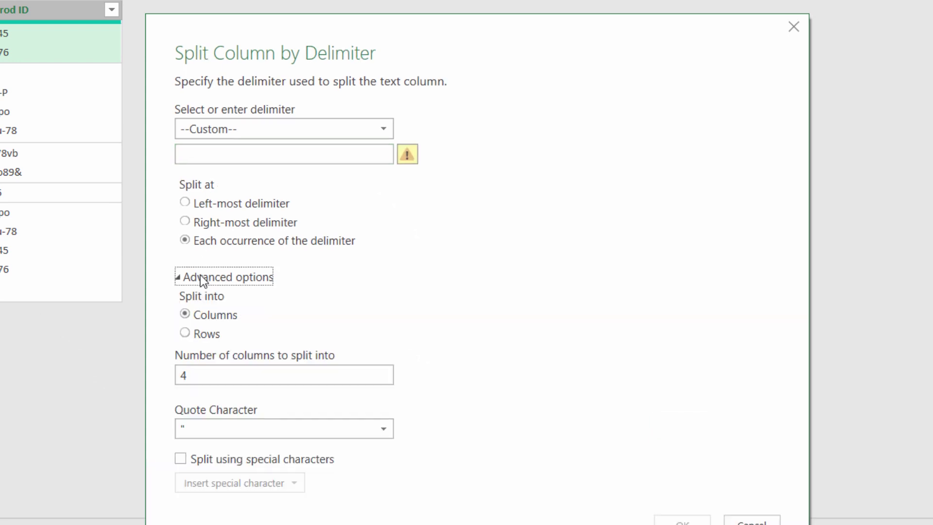
left_click(190, 337)
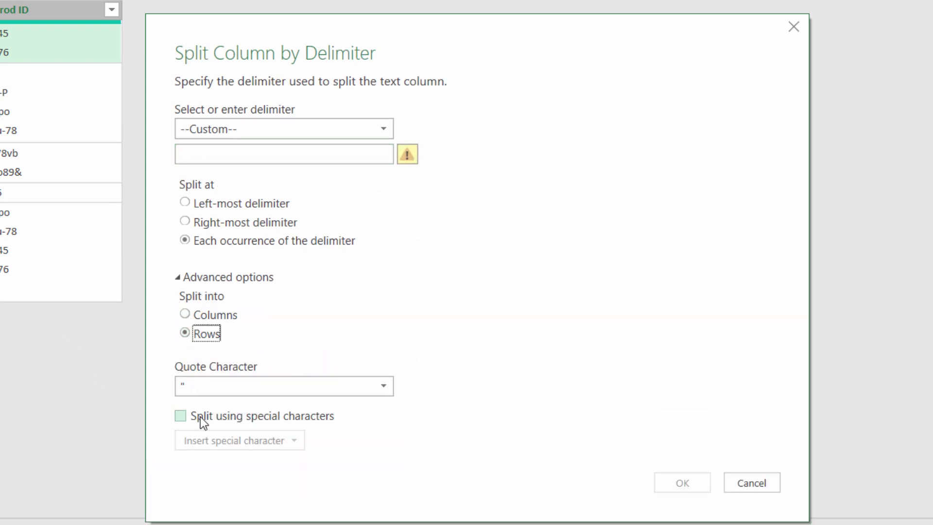
left_click(183, 415)
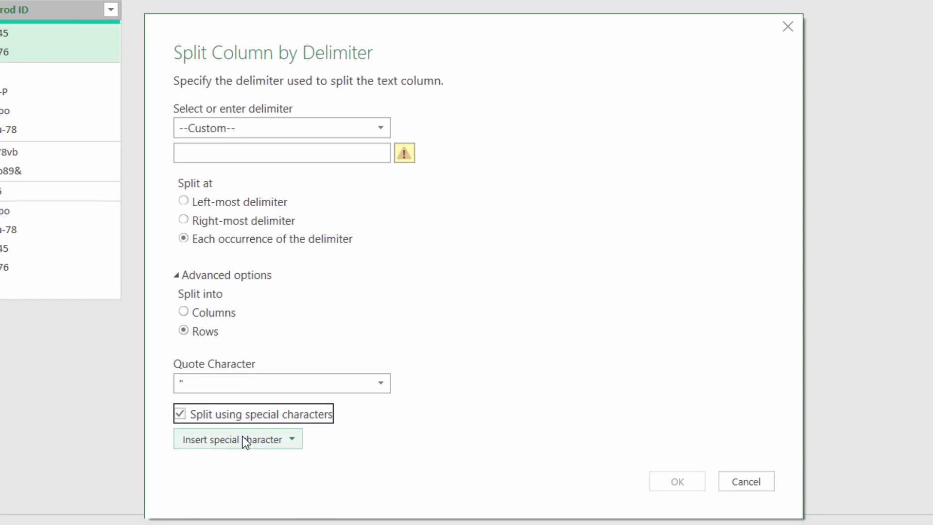
left_click(240, 441)
left_click(219, 481)
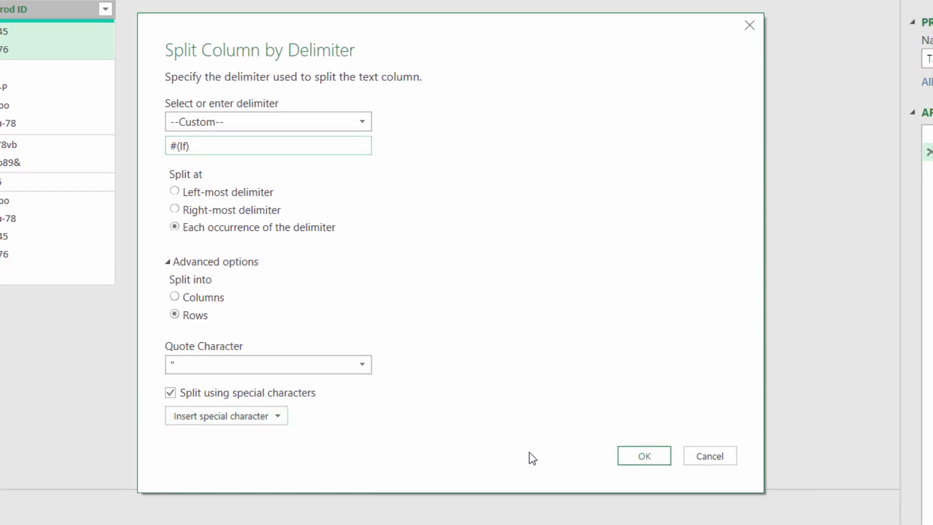
left_click(664, 458)
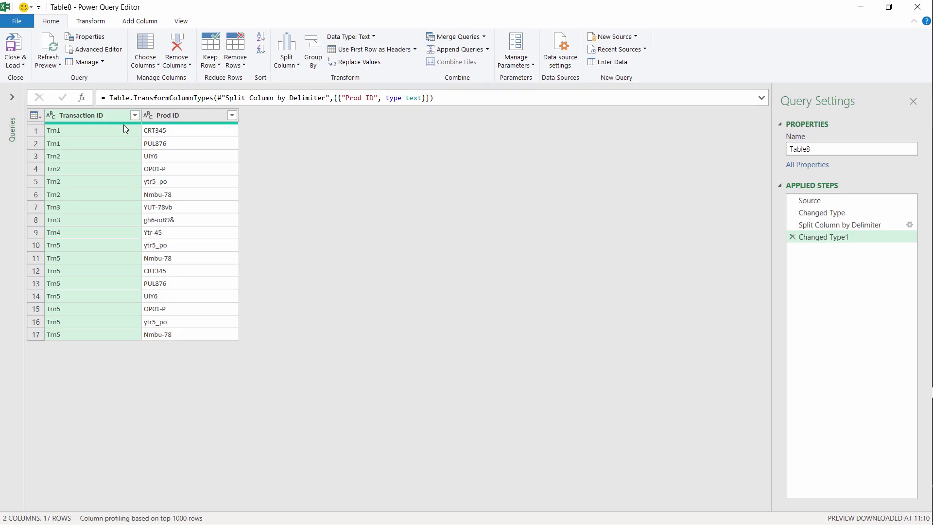
Close & Load the row-split query into the workbook as a new Table8 sheet.
left_click(14, 45)
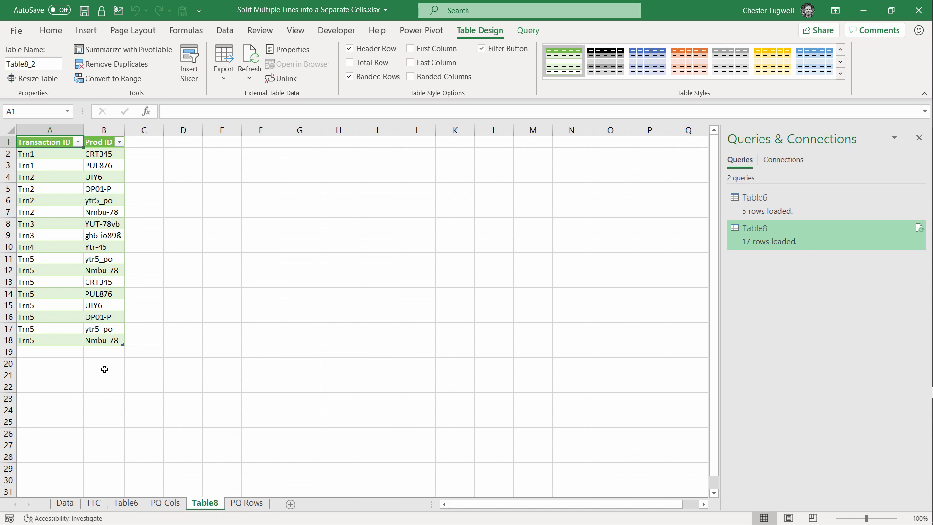
Enter a new row Trn6 with Prod ID jkuy_90 below the PQ Rows source table.
left_click(248, 503)
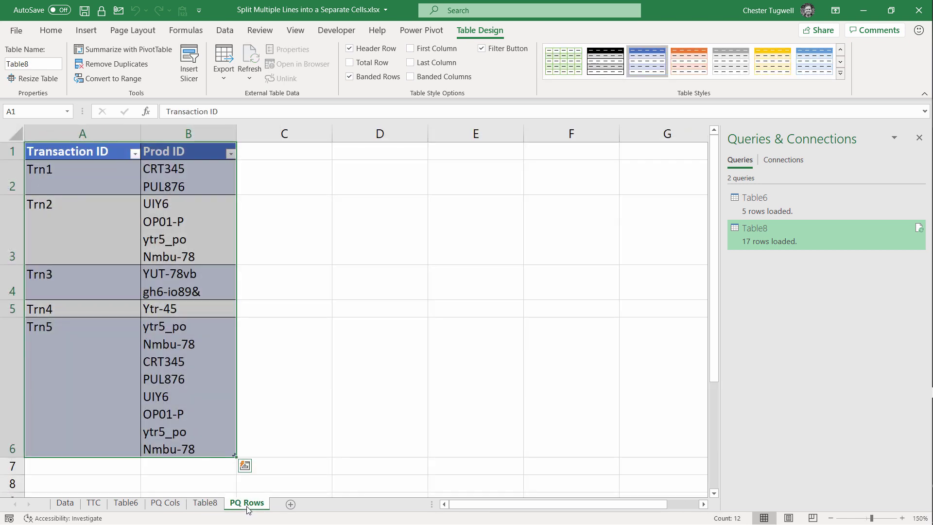
left_click(81, 467)
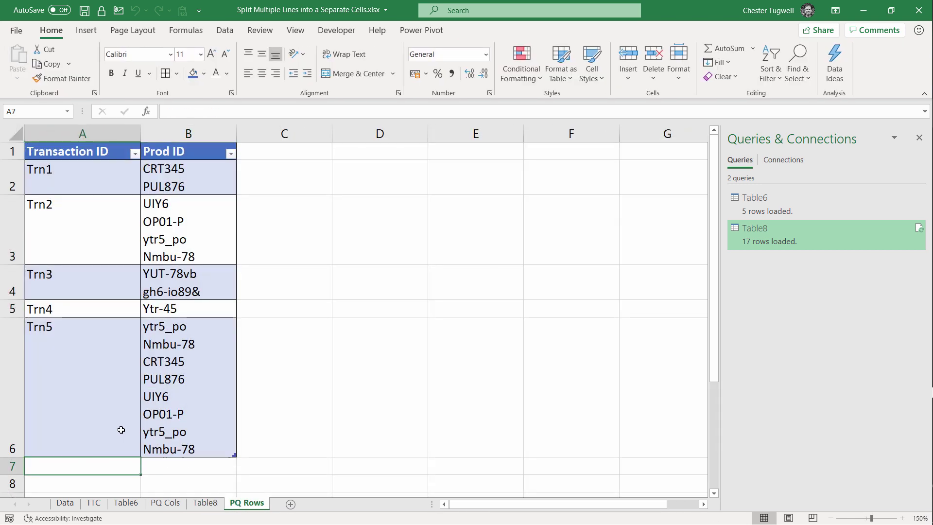
type("Trn6")
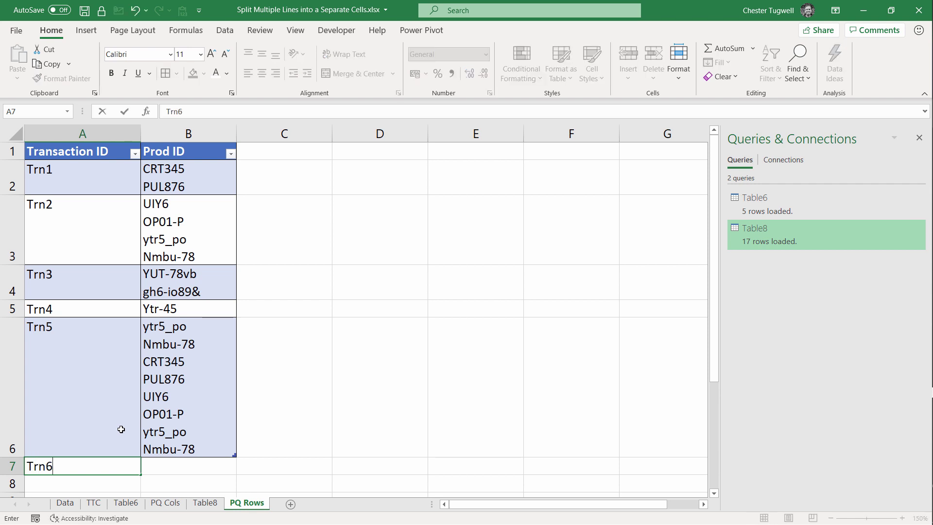
key("Tab")
type("jkuy_90")
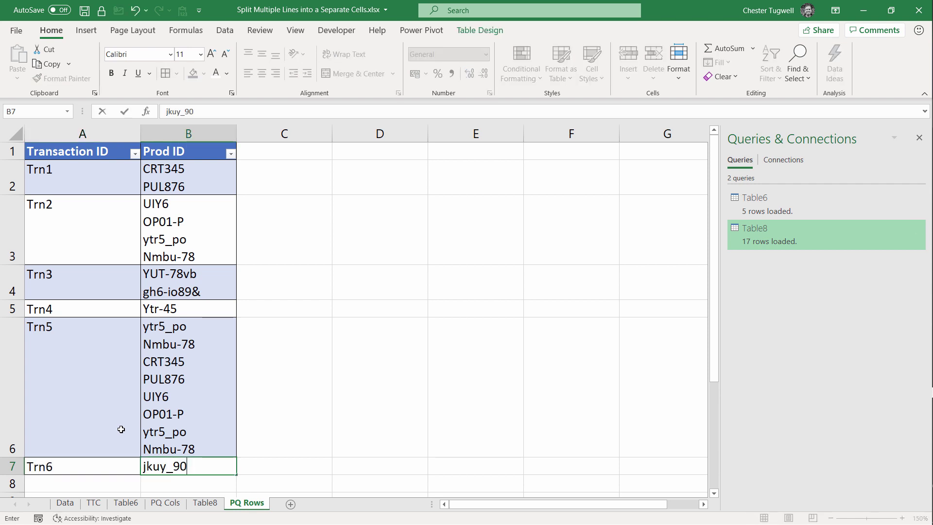
left_click(248, 416)
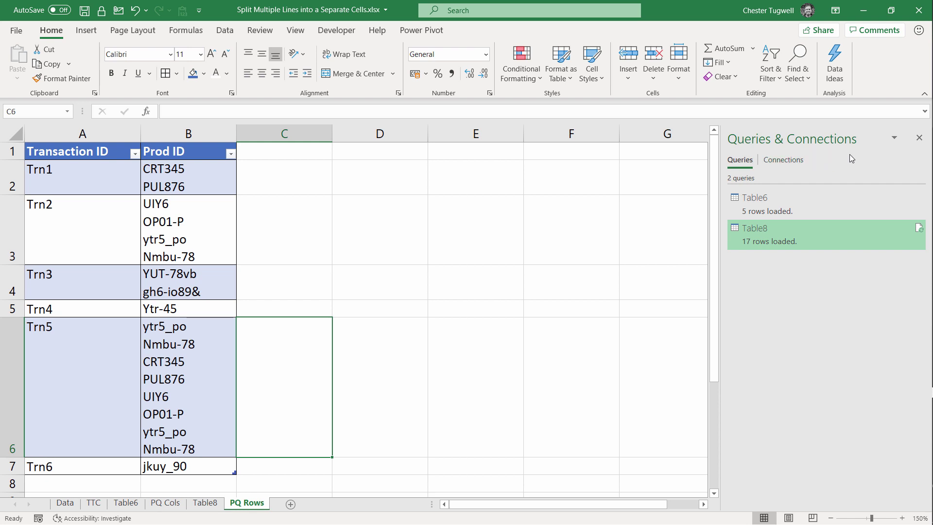
Refresh the Table8 query from Queries & Connections so it loads 18 rows including Trn6.
left_click(225, 33)
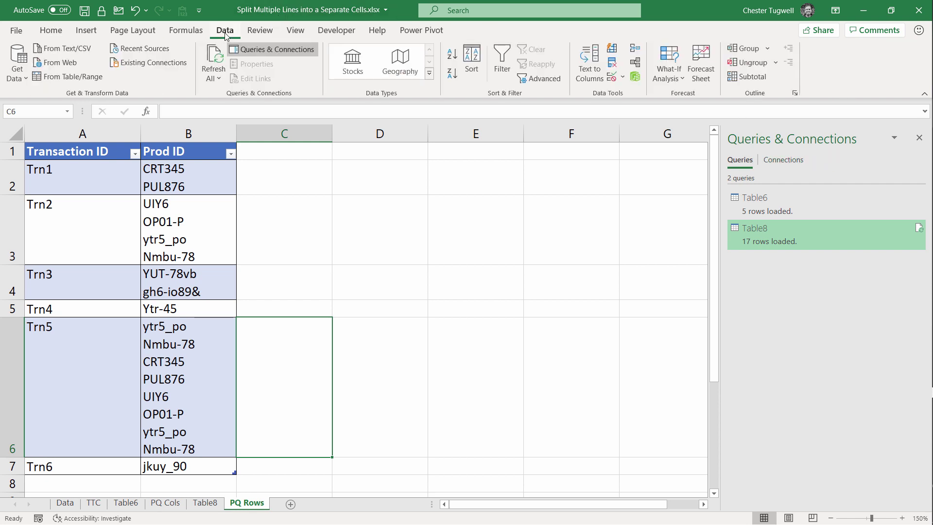
left_click(273, 50)
left_click(274, 50)
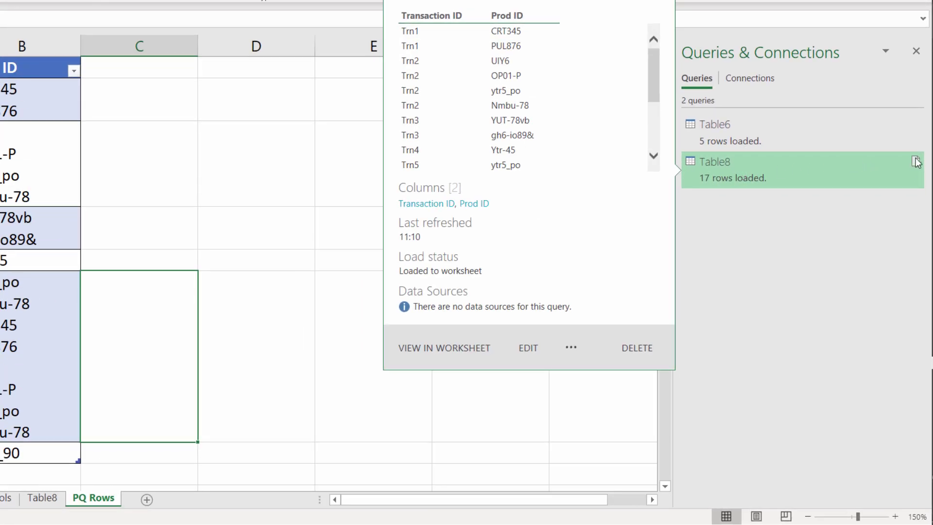
left_click(916, 162)
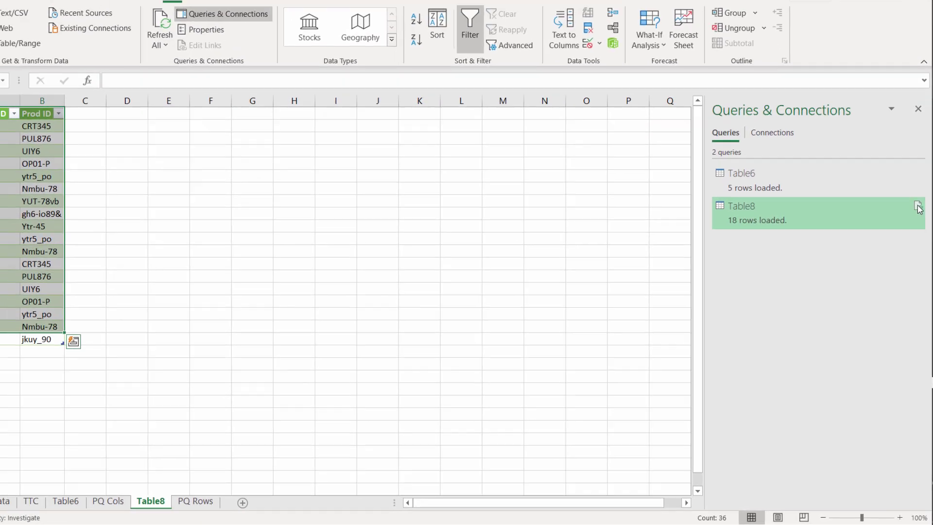
left_click(104, 313)
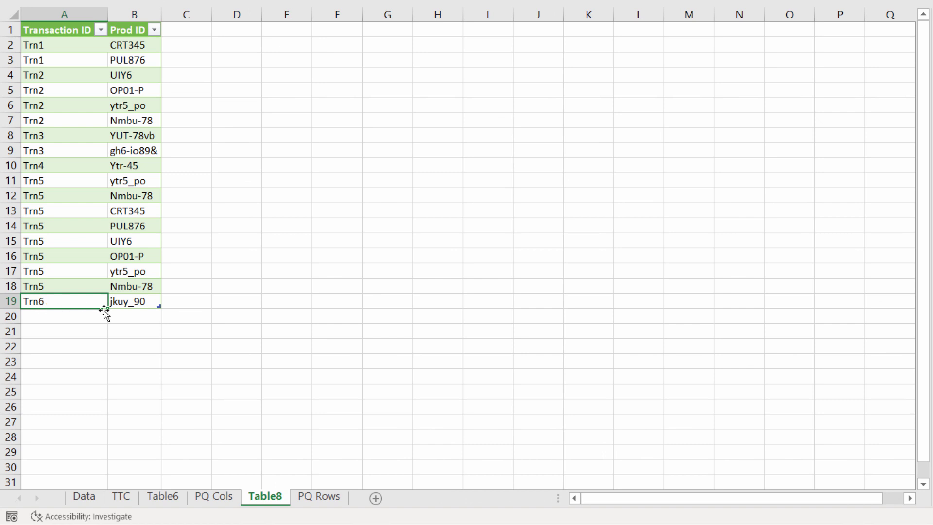